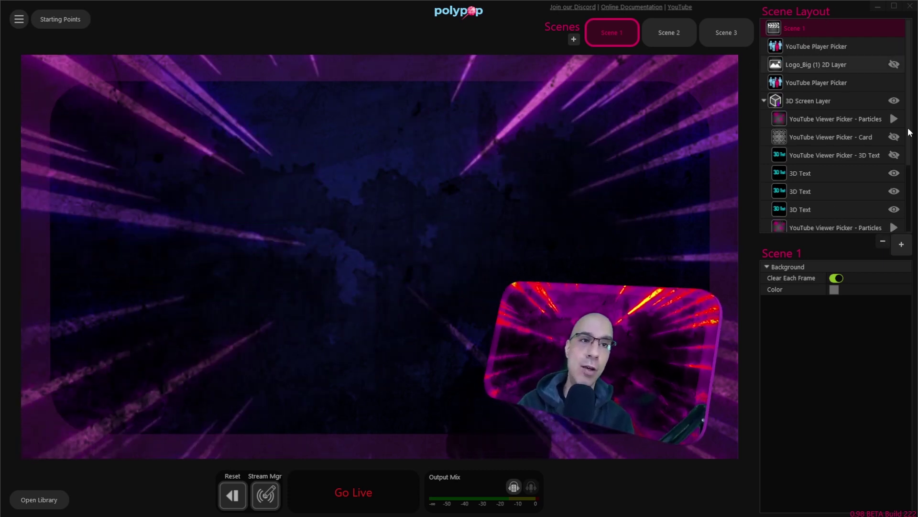
Add the Viewer Picker preset from the YouTube presets to Scene 1
{"action": "left_click", "coordinate": [902, 249]}
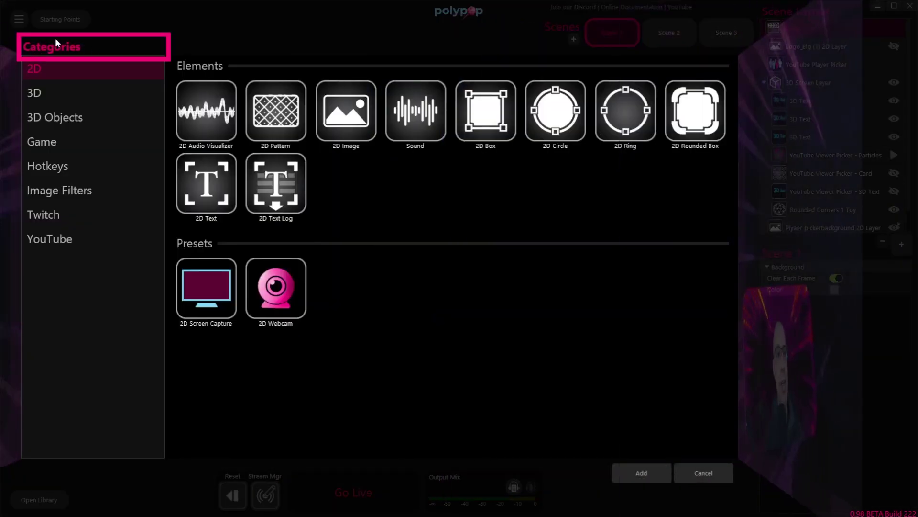
{"action": "left_click", "coordinate": [68, 238]}
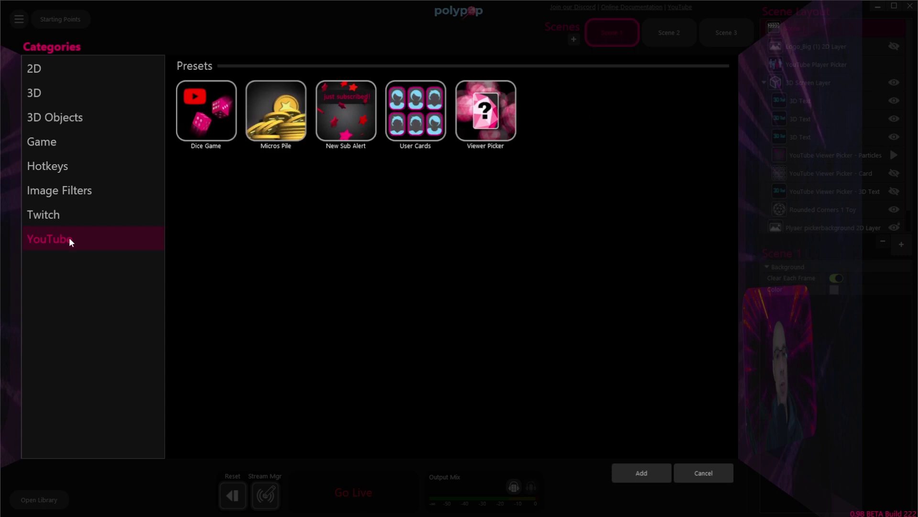
{"action": "left_click", "coordinate": [88, 219]}
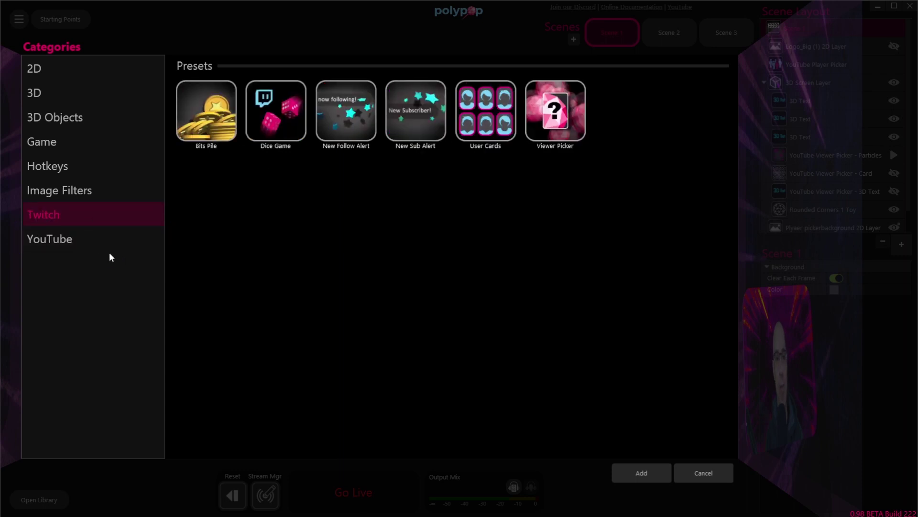
{"action": "left_click", "coordinate": [98, 244]}
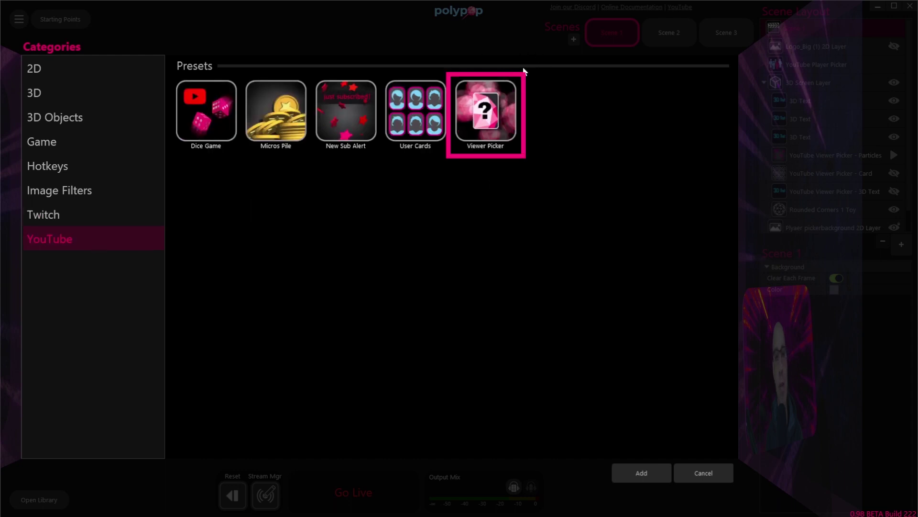
{"action": "left_click", "coordinate": [496, 102]}
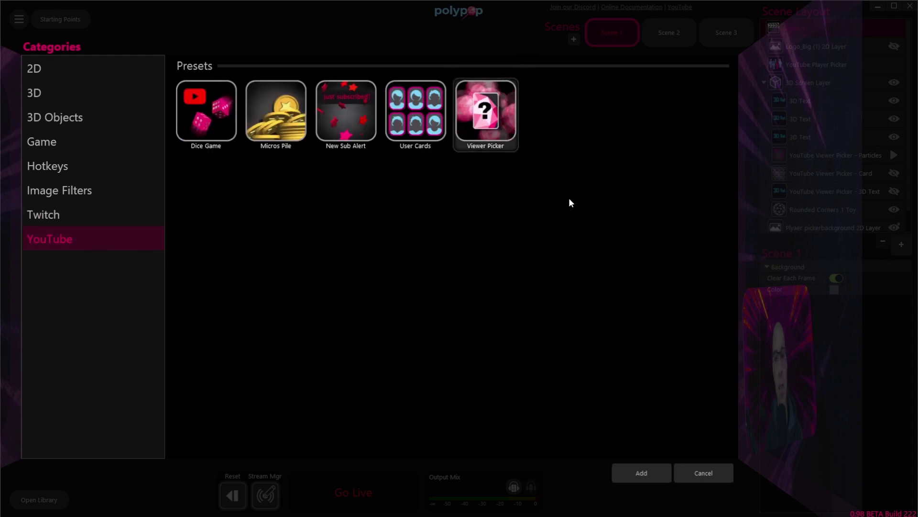
{"action": "left_click", "coordinate": [630, 470]}
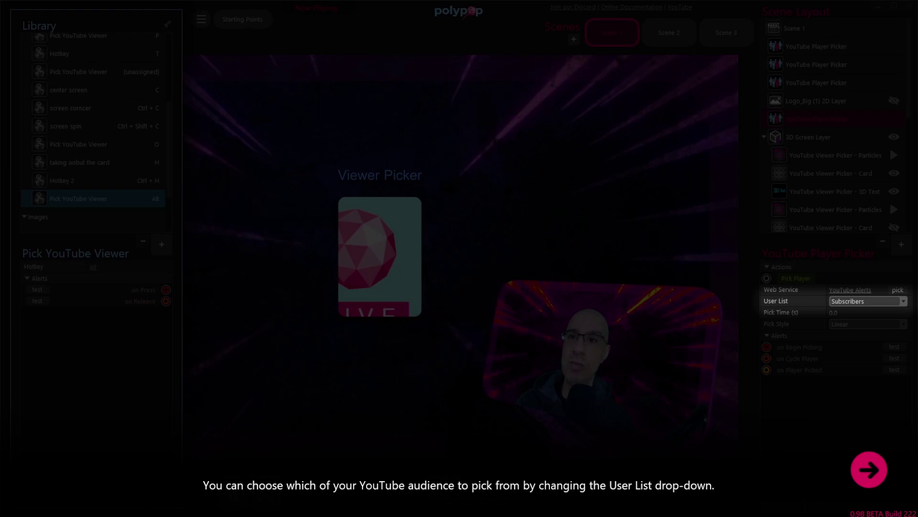
Assign Ctrl+P as the hotkey for the Pick YouTube Viewer action
{"action": "left_click", "coordinate": [869, 469]}
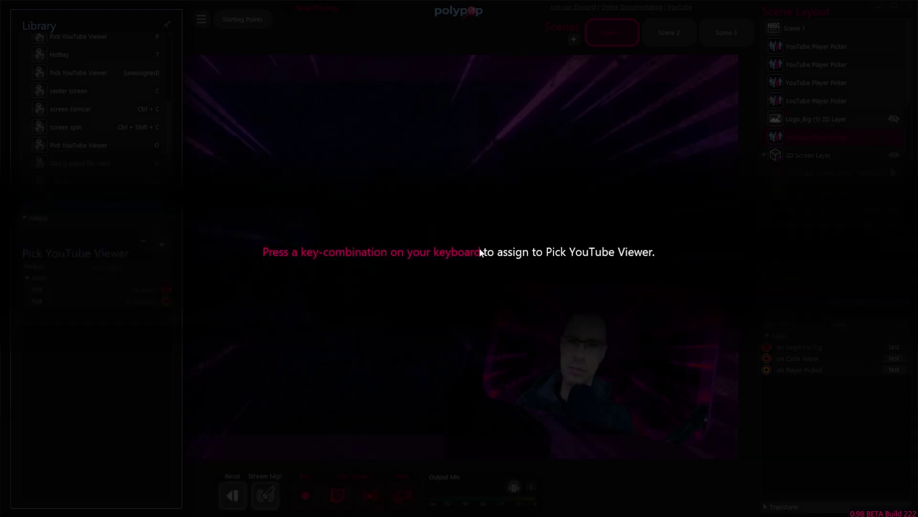
{"action": "key", "text": "ctrl+p"}
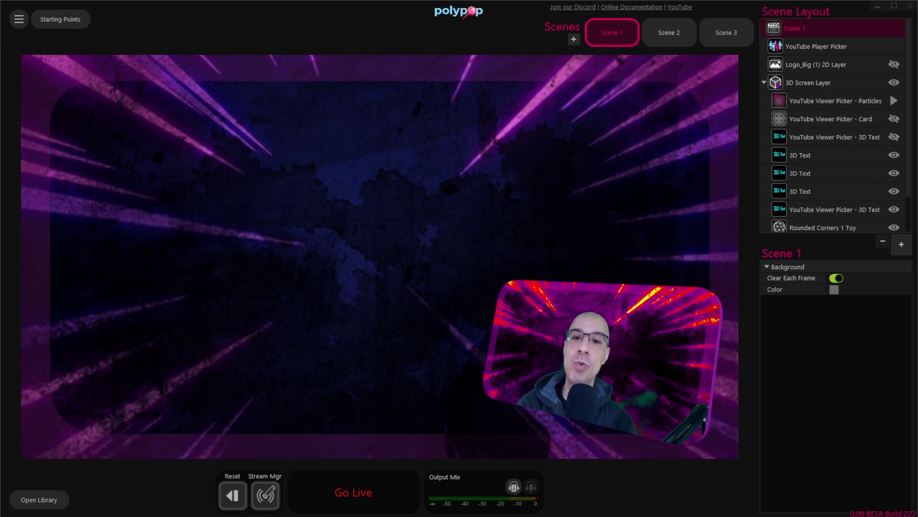
Set the YouTube Player Picker's User List to Chatting Subscribers
{"action": "left_click", "coordinate": [866, 44]}
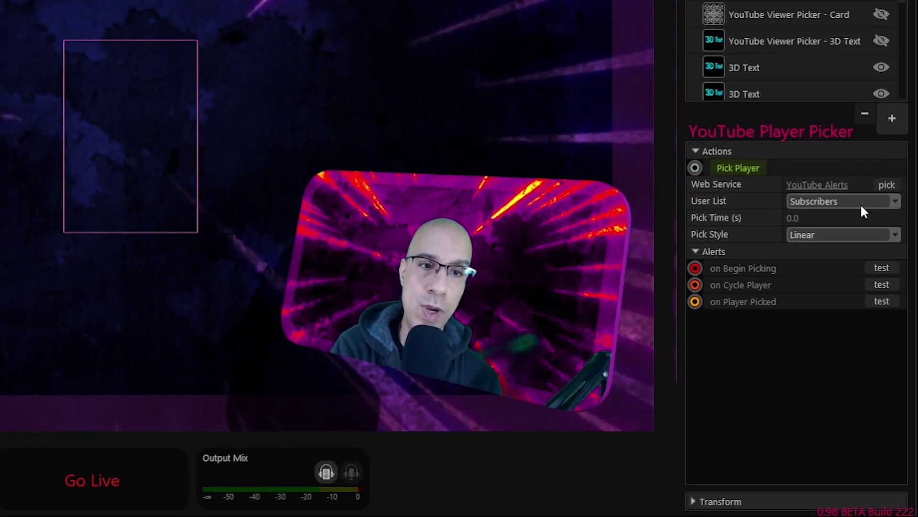
{"action": "left_click", "coordinate": [861, 206]}
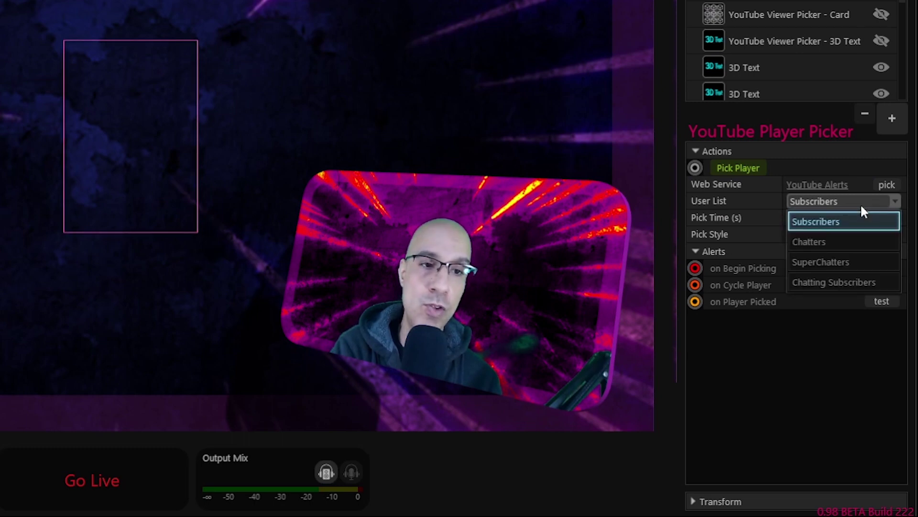
{"action": "left_click", "coordinate": [861, 205]}
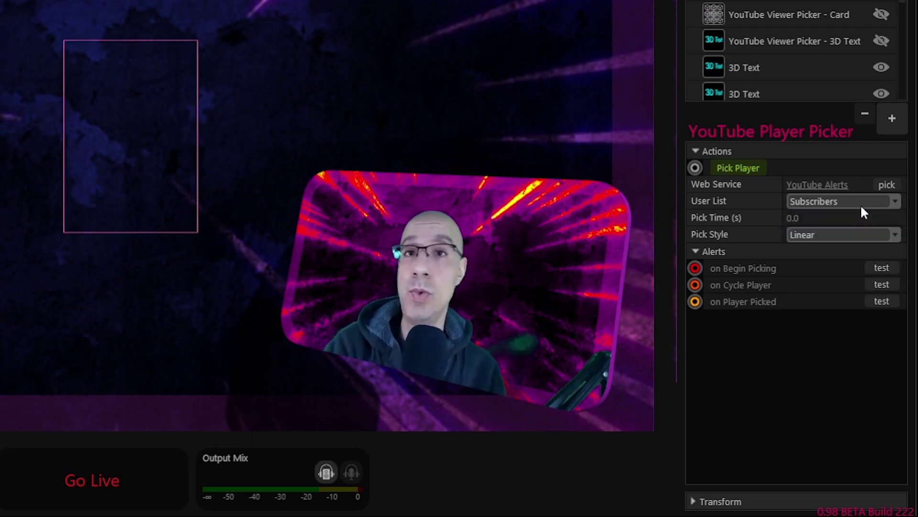
{"action": "left_click", "coordinate": [861, 212]}
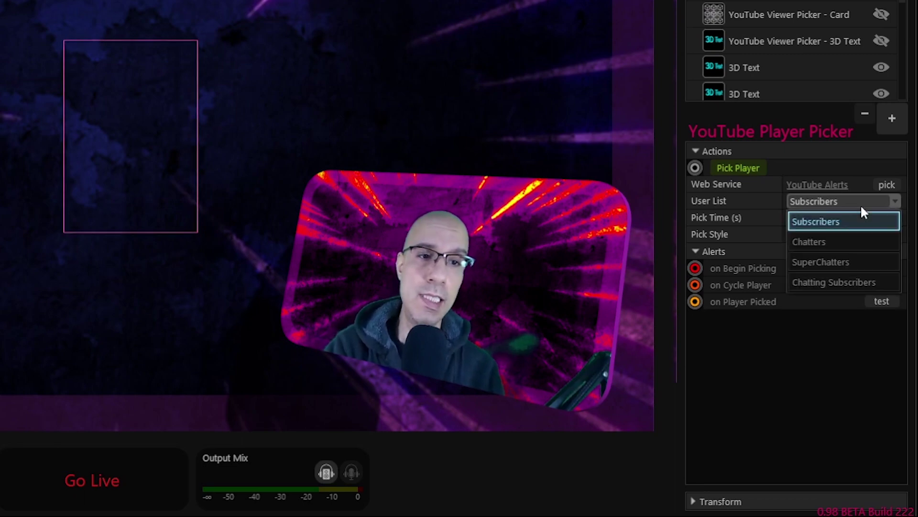
{"action": "left_click", "coordinate": [863, 244]}
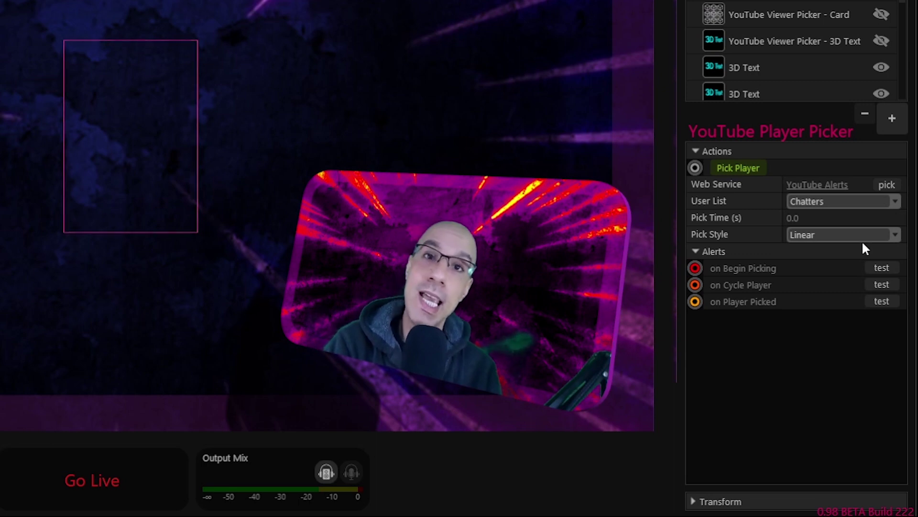
{"action": "left_click", "coordinate": [884, 199]}
{"action": "left_click", "coordinate": [882, 284]}
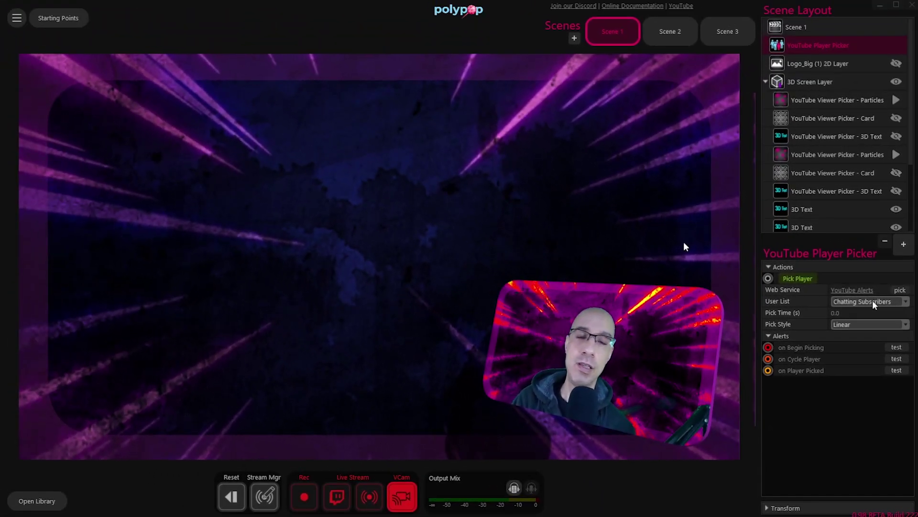
{"action": "left_click", "coordinate": [873, 303]}
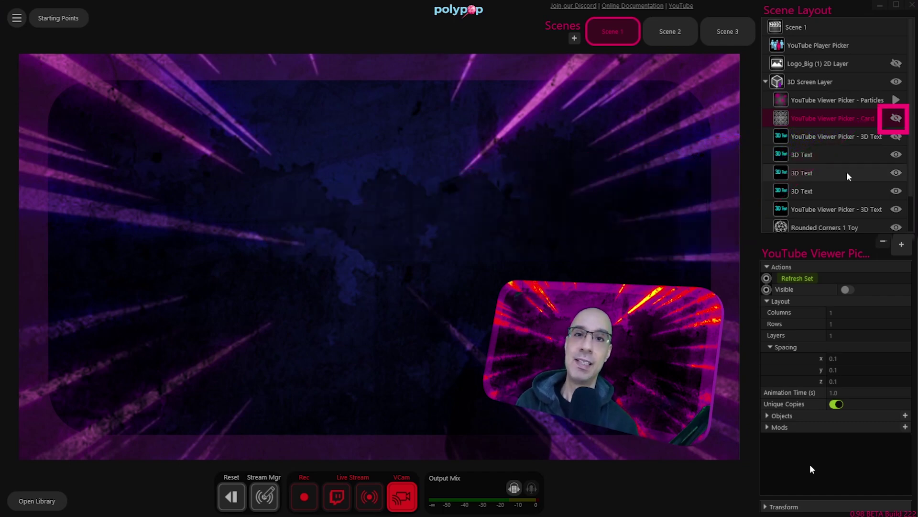
Show the picker card in the preview and expand its User Card settings
{"action": "left_click", "coordinate": [896, 118]}
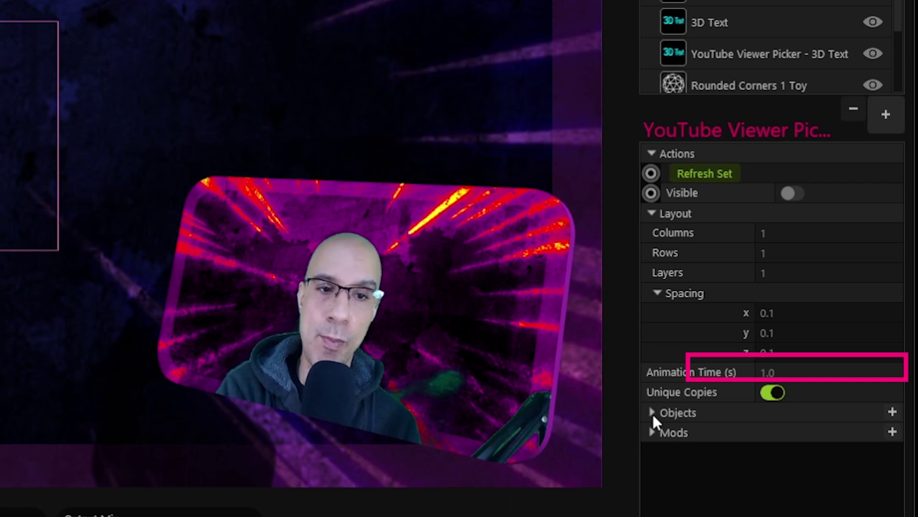
{"action": "left_click", "coordinate": [652, 414]}
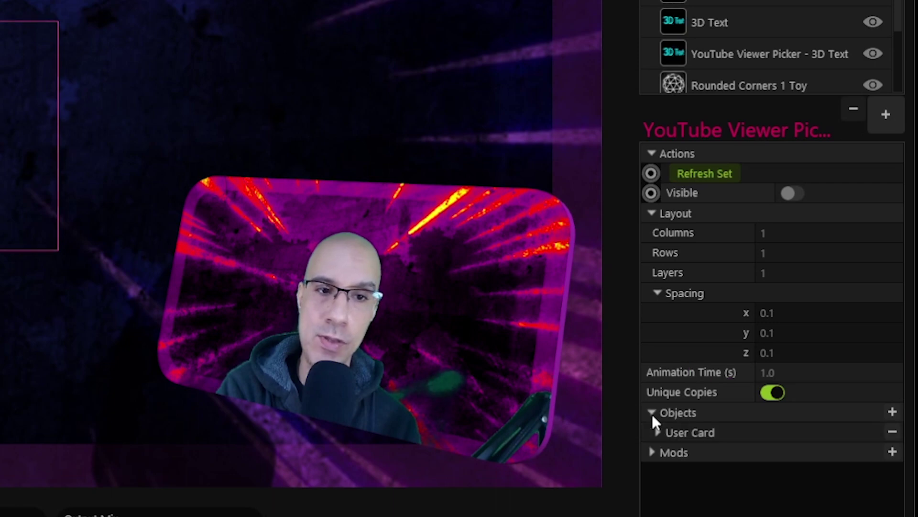
{"action": "left_click", "coordinate": [656, 433]}
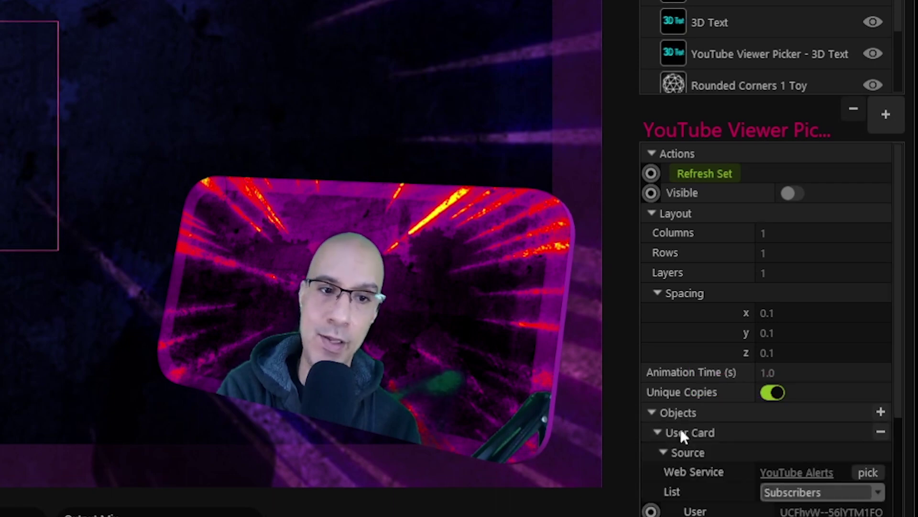
{"action": "left_click_drag", "start_coordinate": [897, 213], "coordinate": [898, 300]}
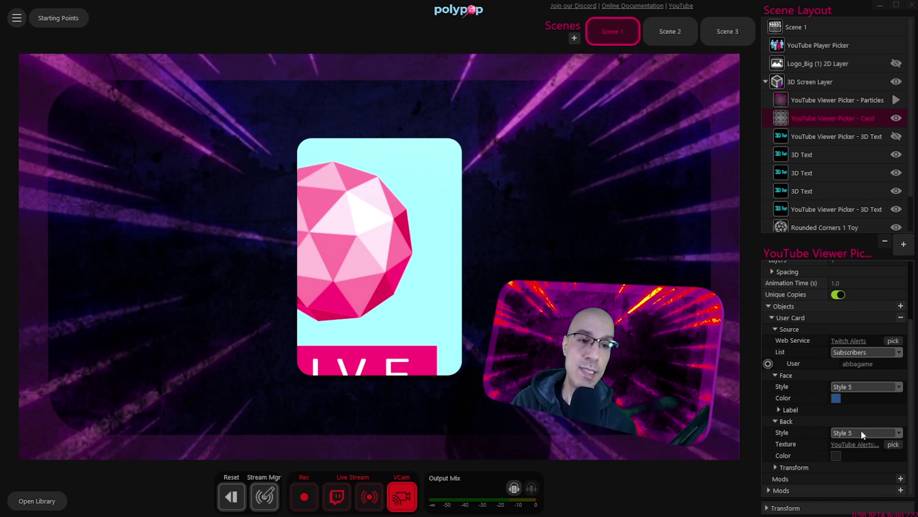
Try the card back styles in turn and settle on back Style 9
{"action": "left_click", "coordinate": [863, 432]}
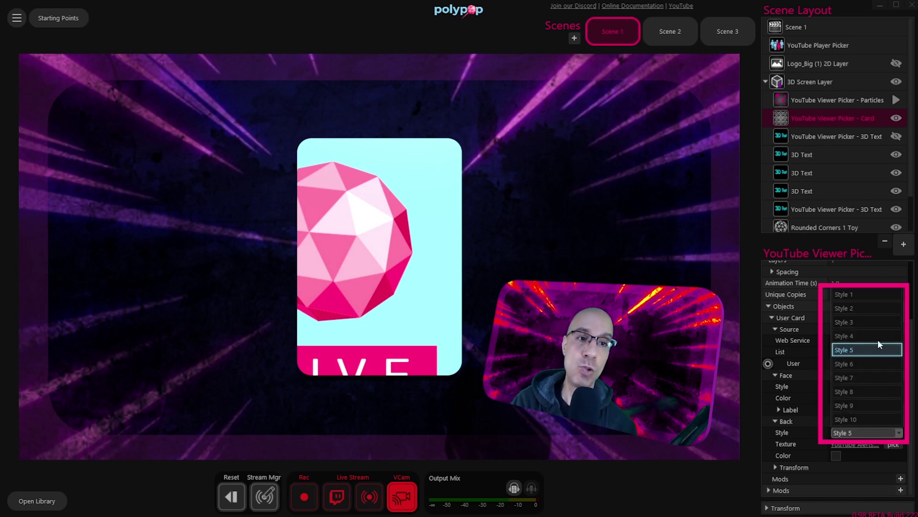
{"action": "left_click", "coordinate": [864, 307]}
{"action": "left_click", "coordinate": [878, 432]}
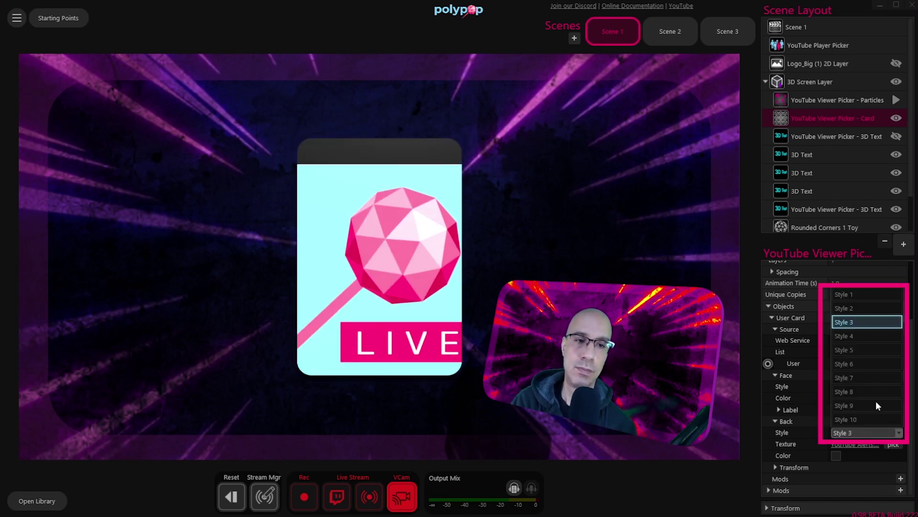
{"action": "left_click", "coordinate": [868, 364]}
{"action": "left_click", "coordinate": [867, 431]}
{"action": "left_click", "coordinate": [870, 377]}
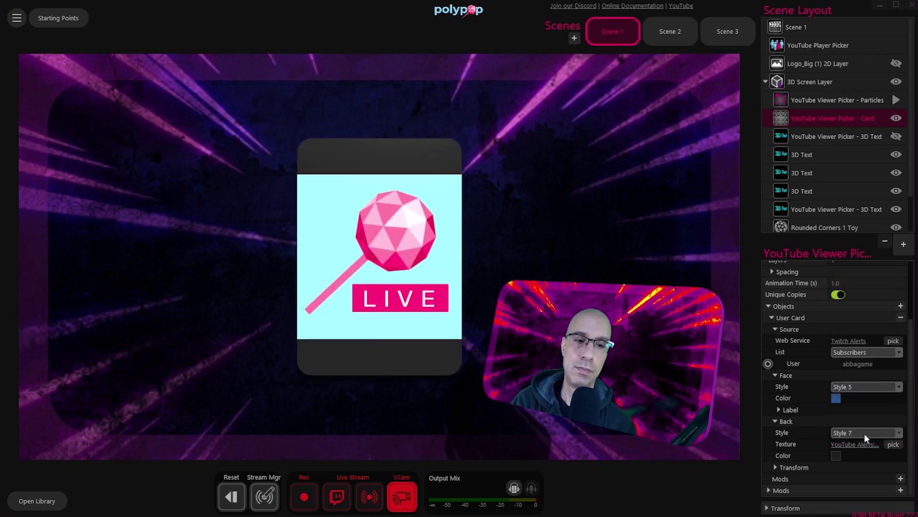
{"action": "left_click", "coordinate": [865, 432]}
{"action": "left_click", "coordinate": [865, 393]}
{"action": "left_click", "coordinate": [864, 432]}
{"action": "left_click", "coordinate": [865, 405]}
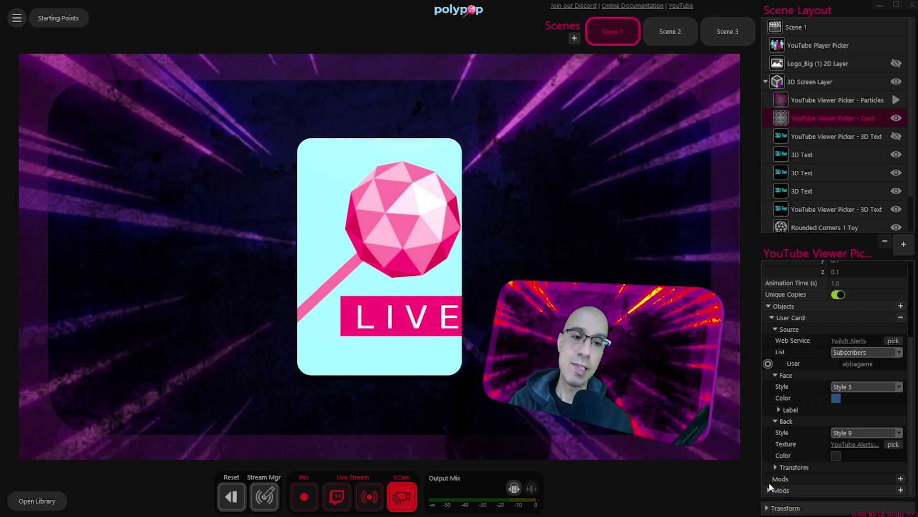
Turn the card's Y rotation from 180 toward 0 so its front faces the camera
{"action": "left_click", "coordinate": [767, 508]}
{"action": "left_click", "coordinate": [852, 474]}
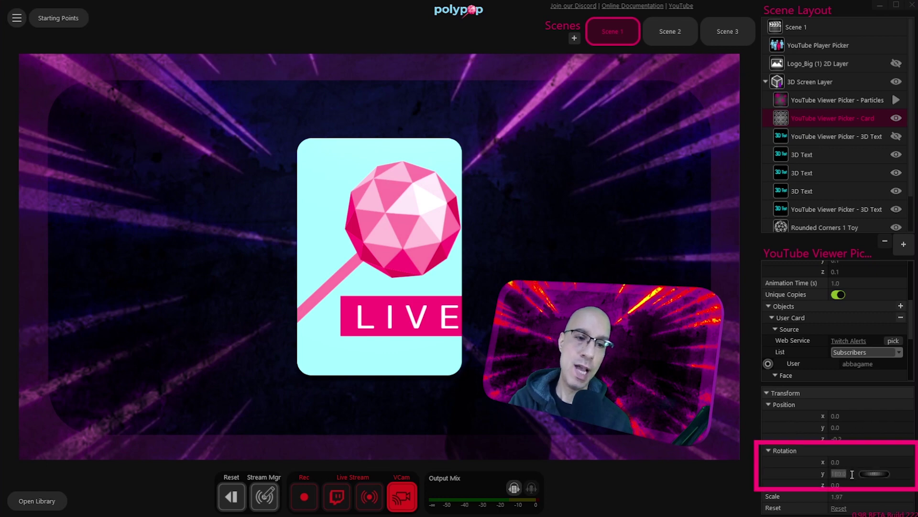
{"action": "left_click_drag", "start_coordinate": [878, 475], "coordinate": [798, 475]}
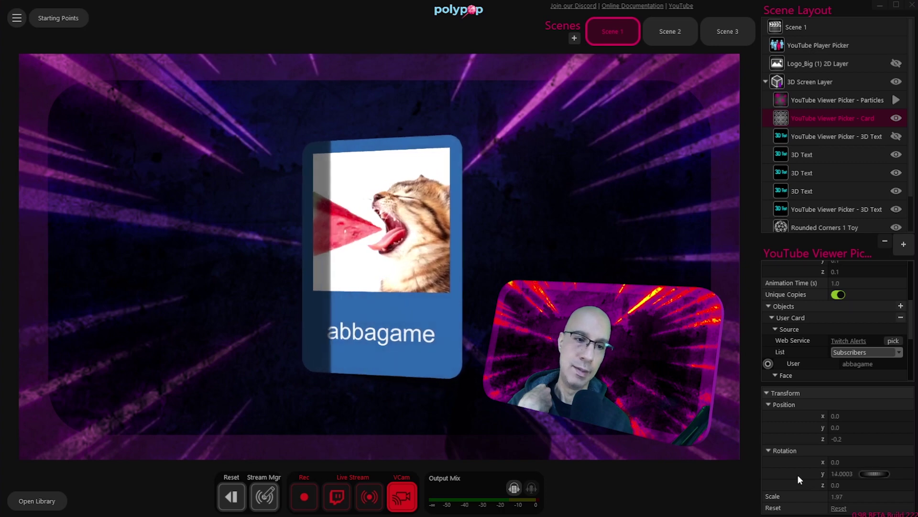
{"action": "left_click", "coordinate": [766, 393]}
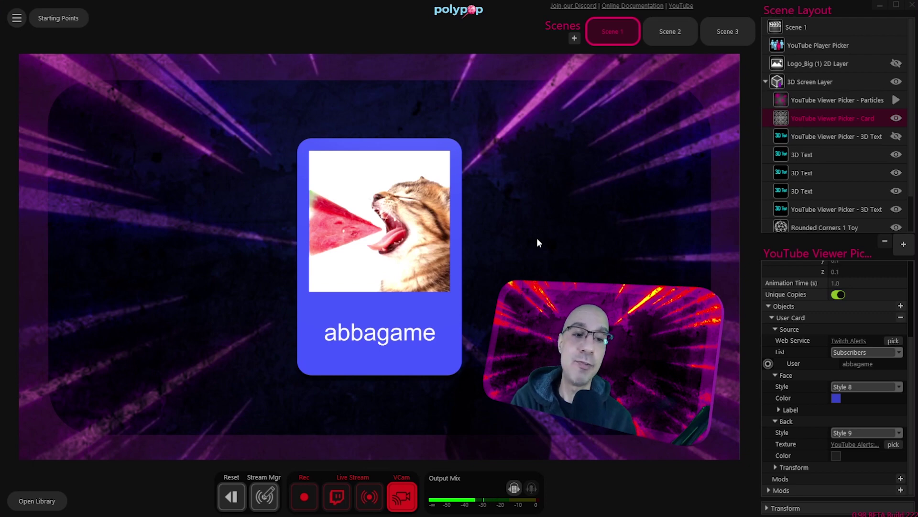
Keep face Style 8 and change the card face colour to purple (135, 8, 240)
{"action": "left_click", "coordinate": [878, 386]}
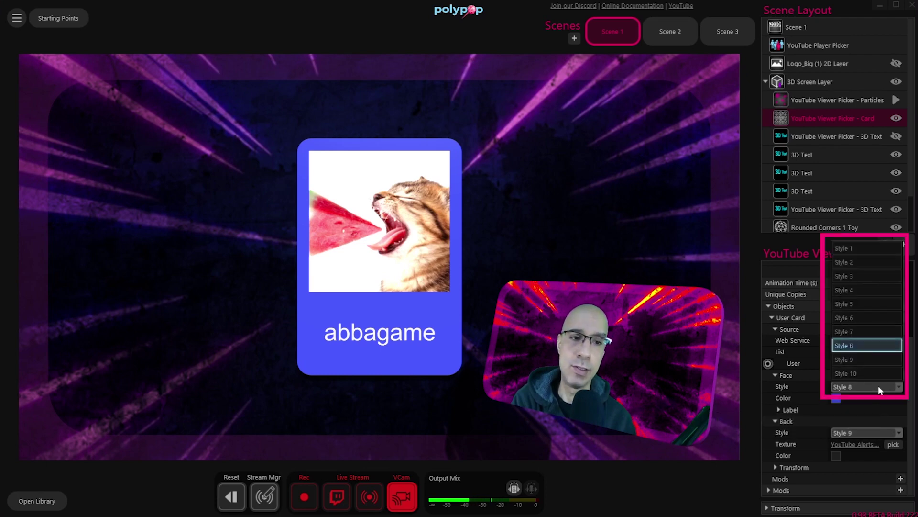
{"action": "left_click", "coordinate": [870, 346]}
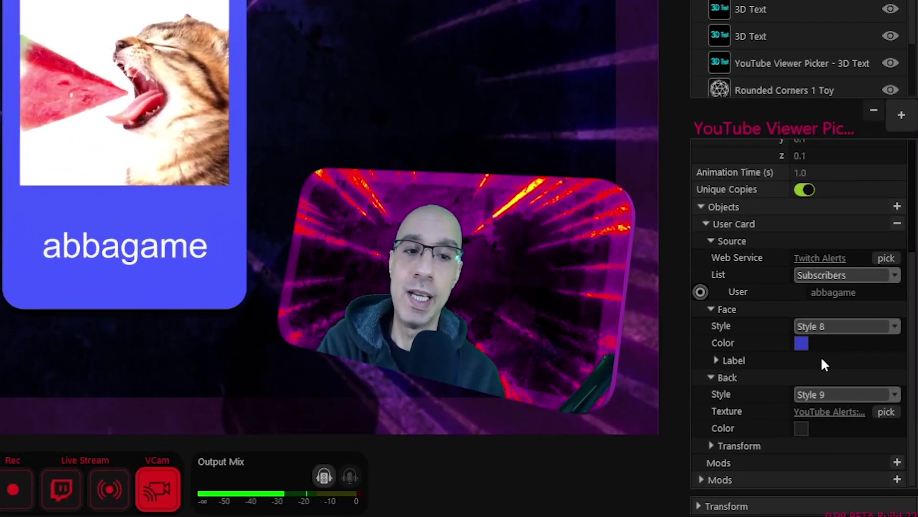
{"action": "left_click", "coordinate": [800, 343]}
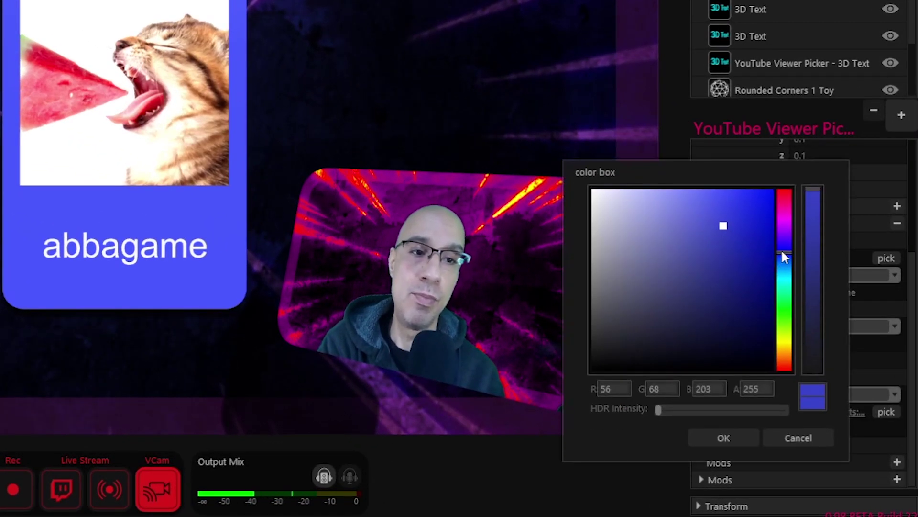
{"action": "left_click", "coordinate": [785, 234]}
{"action": "left_click", "coordinate": [767, 199]}
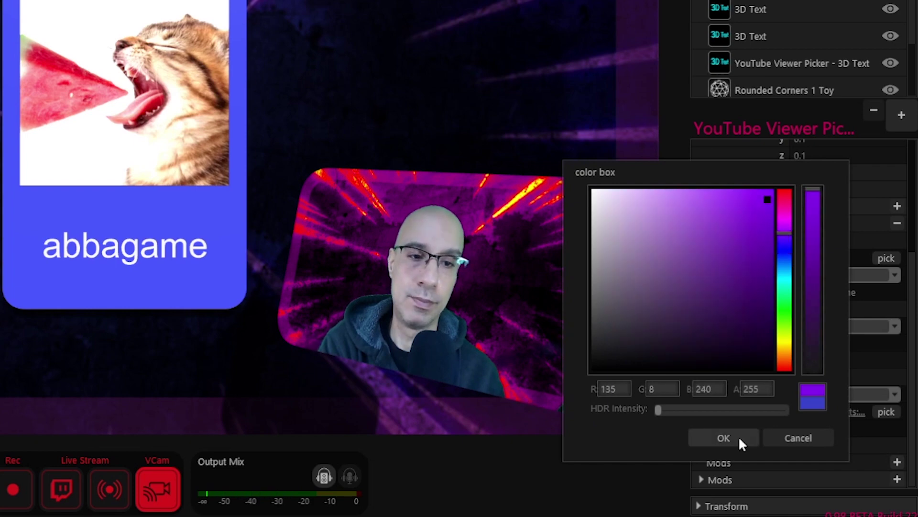
{"action": "left_click", "coordinate": [740, 440]}
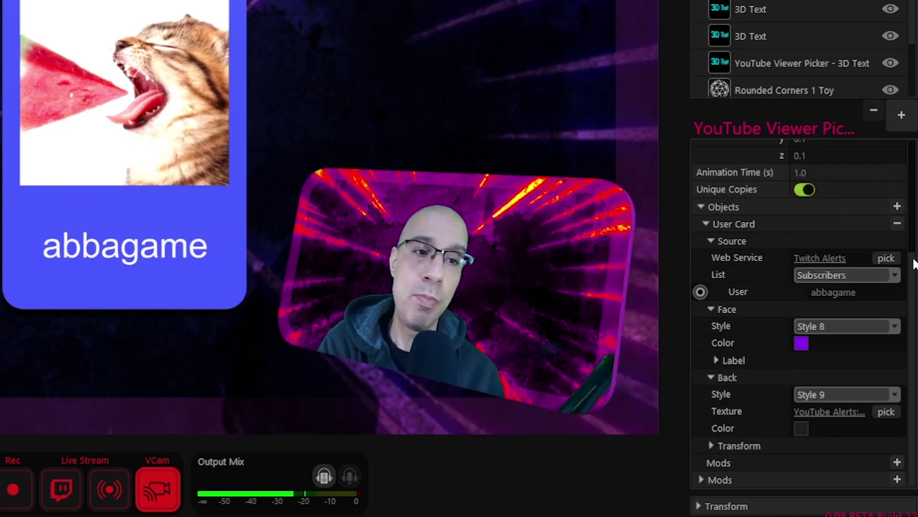
{"action": "left_click_drag", "start_coordinate": [912, 268], "coordinate": [904, 134]}
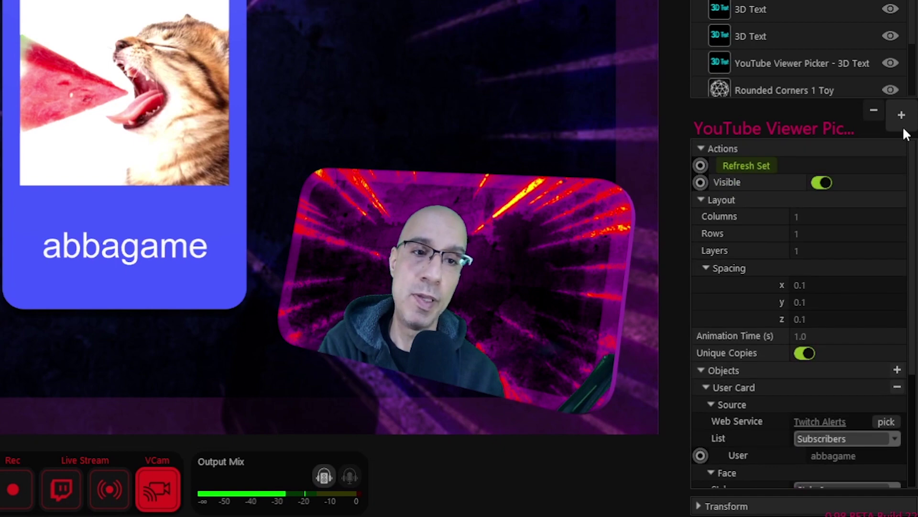
Refresh the card set, make the name label cyan (0, 255, 249), and refresh again
{"action": "left_click", "coordinate": [739, 166]}
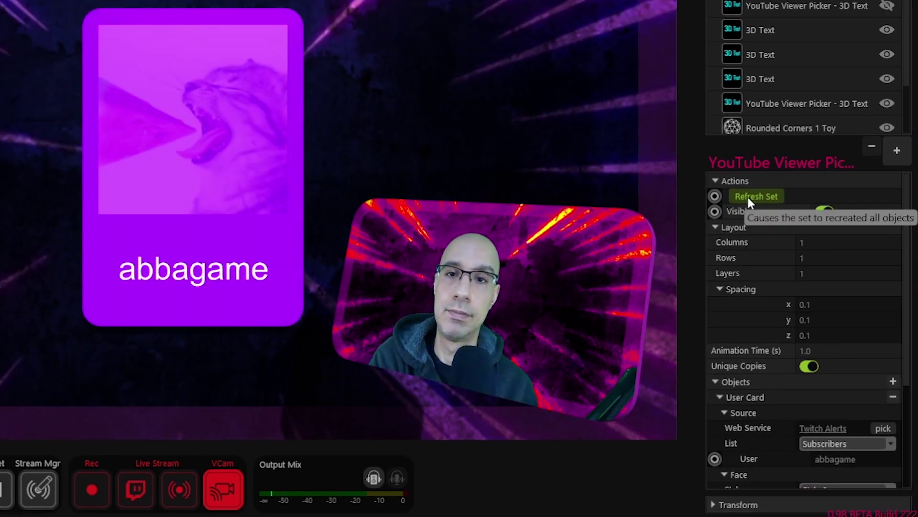
{"action": "scroll", "coordinate": [815, 232], "scroll_direction": "down", "scroll_amount": 3}
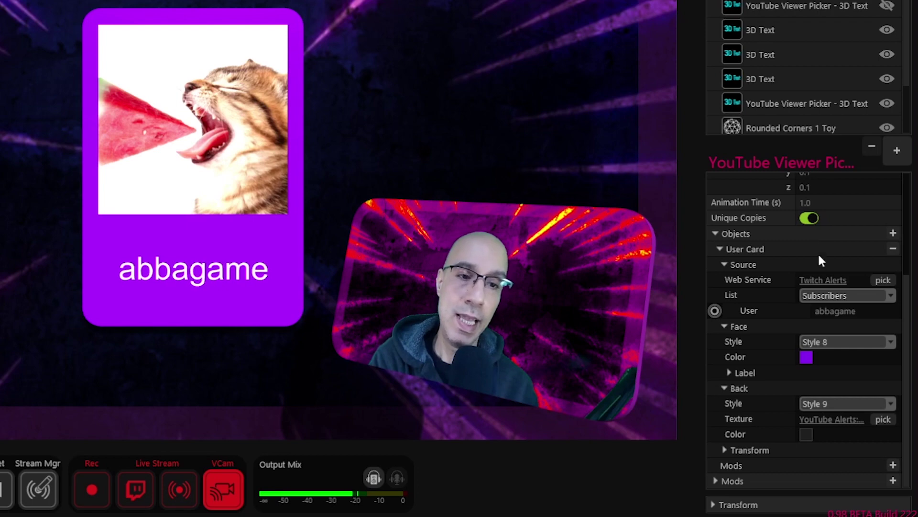
{"action": "left_click", "coordinate": [727, 372]}
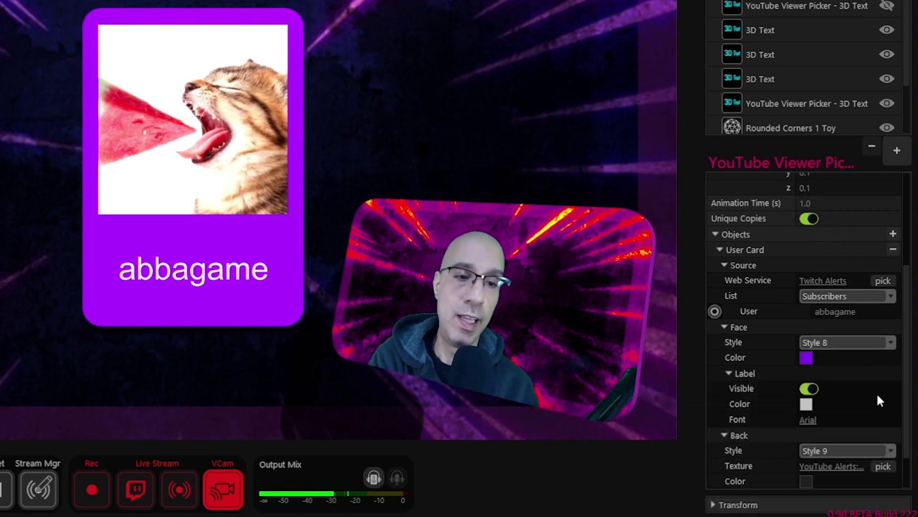
{"action": "left_click", "coordinate": [806, 405]}
{"action": "left_click", "coordinate": [763, 300]}
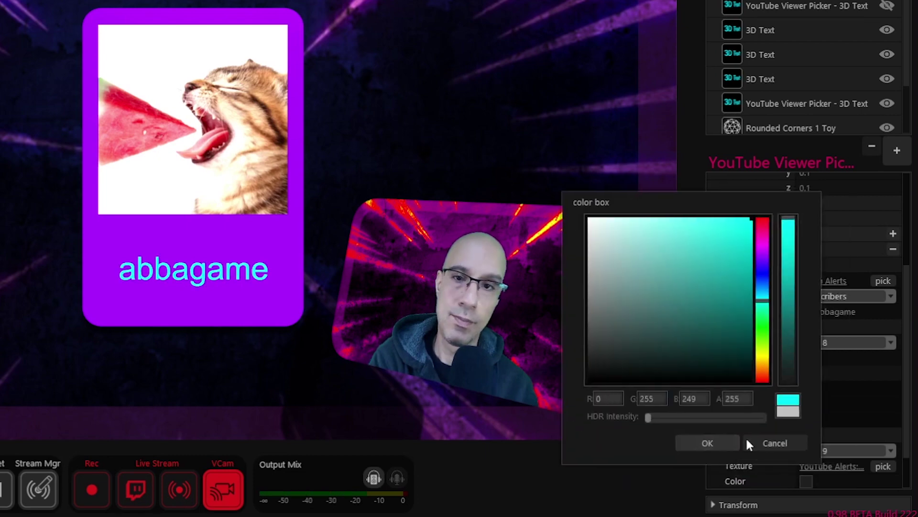
{"action": "left_click", "coordinate": [748, 441]}
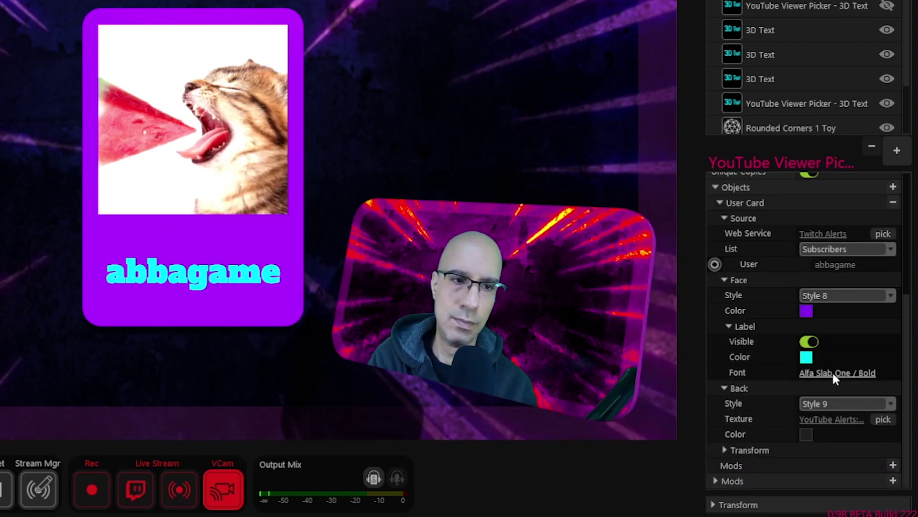
{"action": "scroll", "coordinate": [832, 372], "scroll_direction": "up", "scroll_amount": 5}
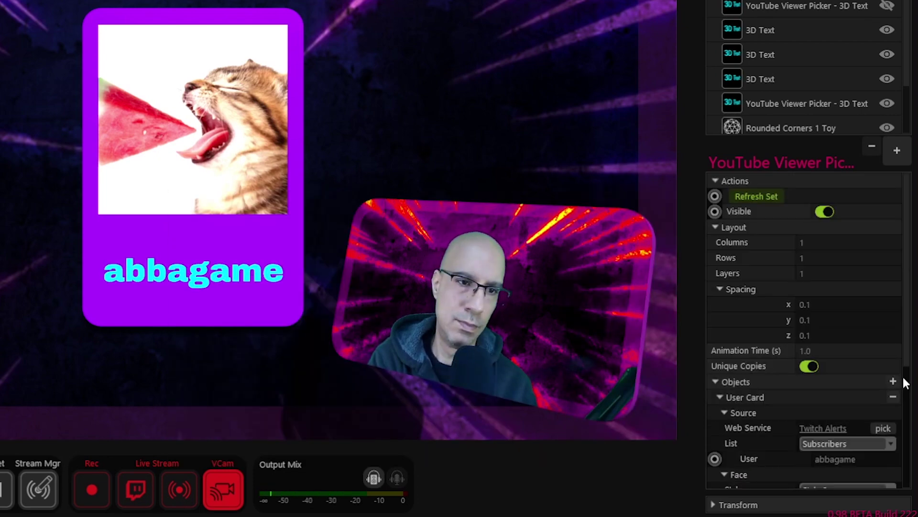
{"action": "scroll", "coordinate": [907, 355], "scroll_direction": "down", "scroll_amount": 5}
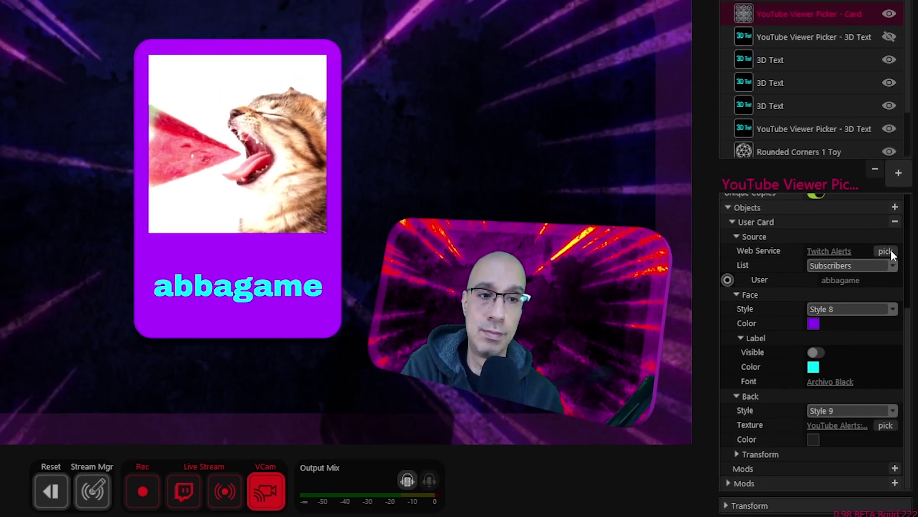
{"action": "scroll", "coordinate": [808, 201], "scroll_direction": "up", "scroll_amount": 5}
{"action": "left_click", "coordinate": [753, 195]}
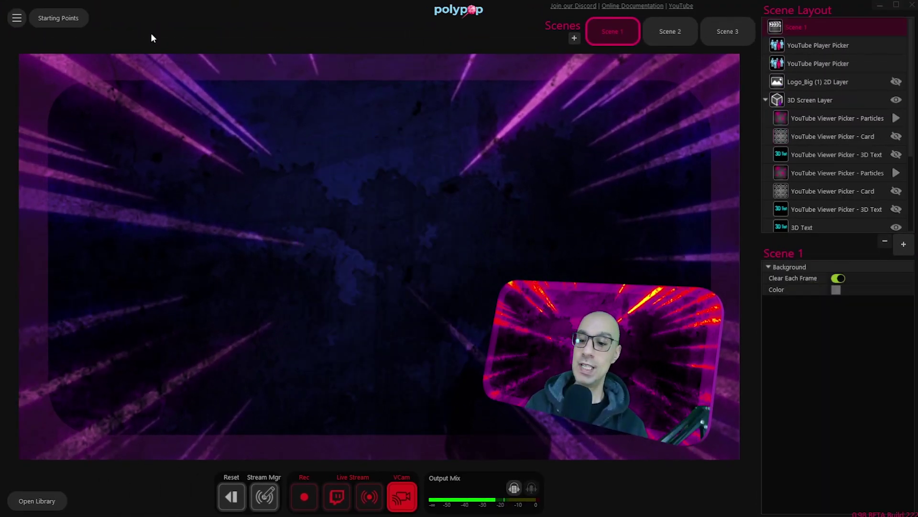
Fire the Viewer Picker with the Ctrl+P hotkey
{"action": "key", "text": "ctrl+p"}
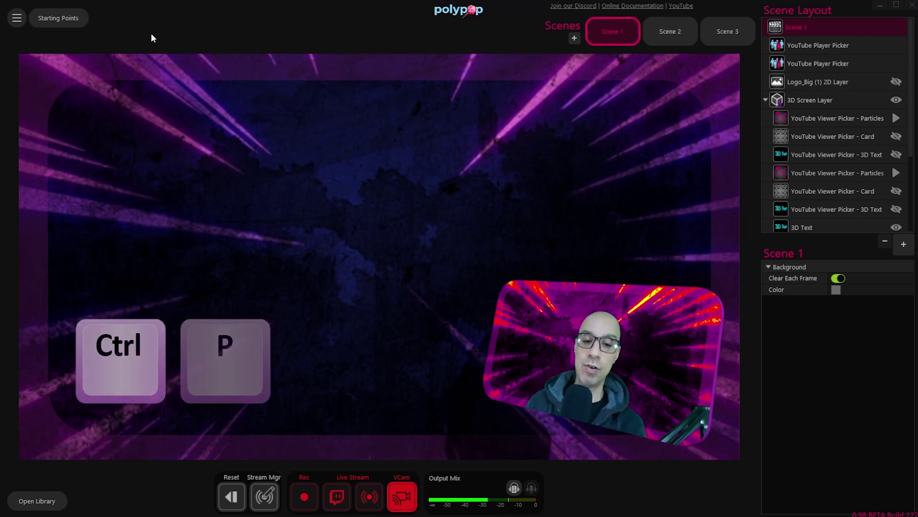